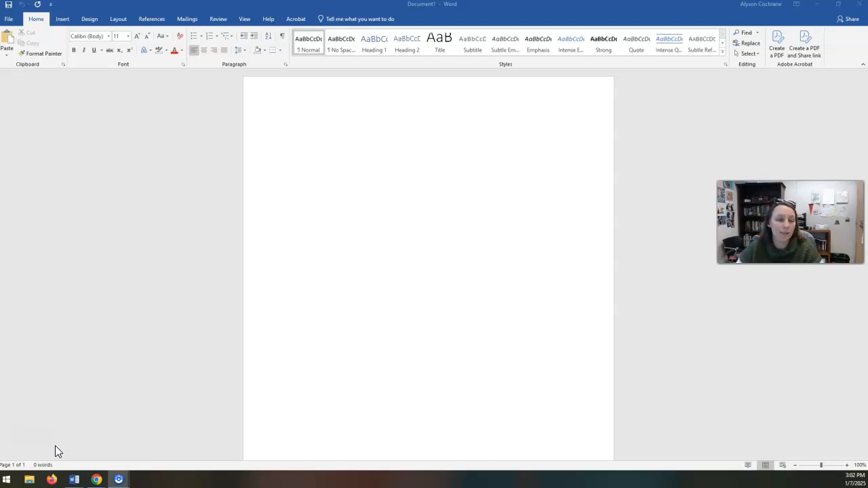
Set the document font to Times New Roman, size 12.
left_click(300, 278)
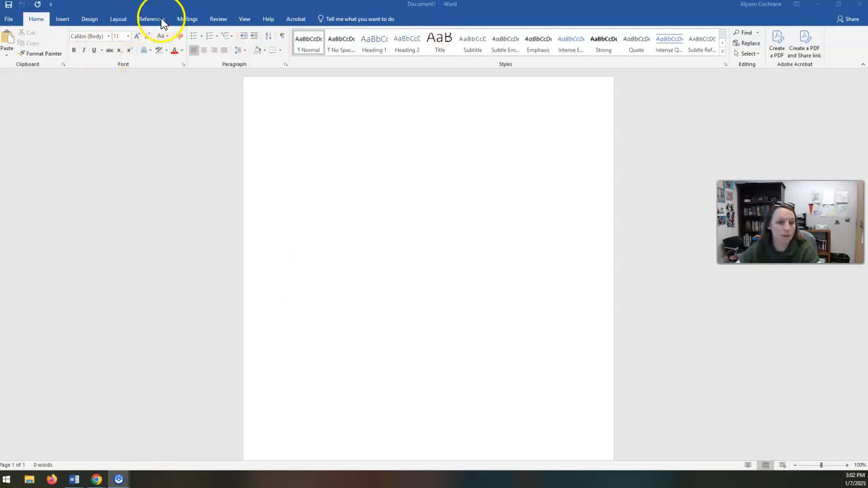
left_click(135, 37)
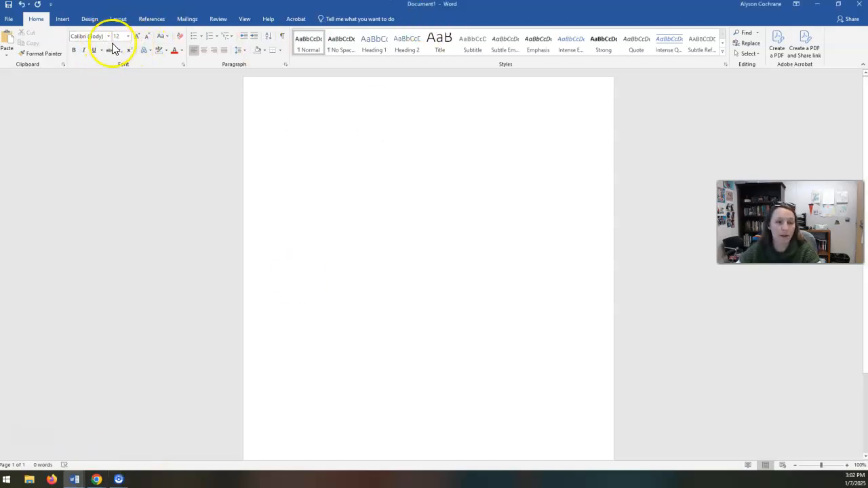
left_click(107, 37)
left_click(129, 102)
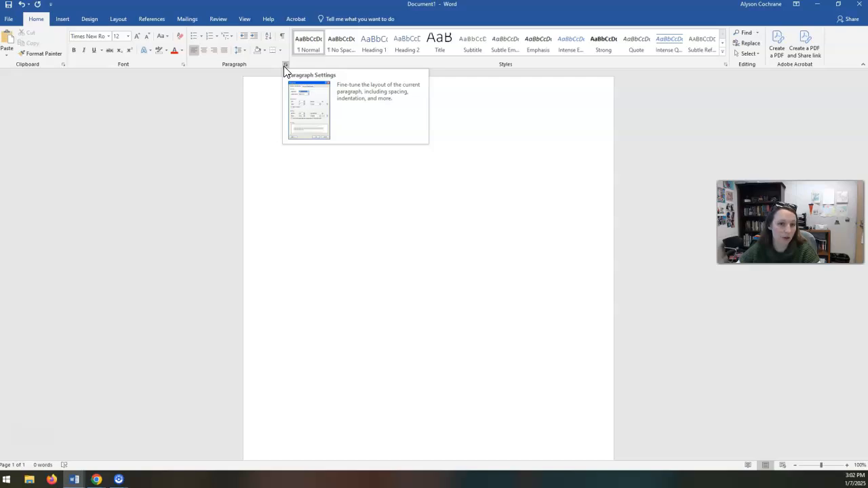
Set the paragraph line spacing to Double and enable "Don't add space between paragraphs of the same style".
right_click(358, 200)
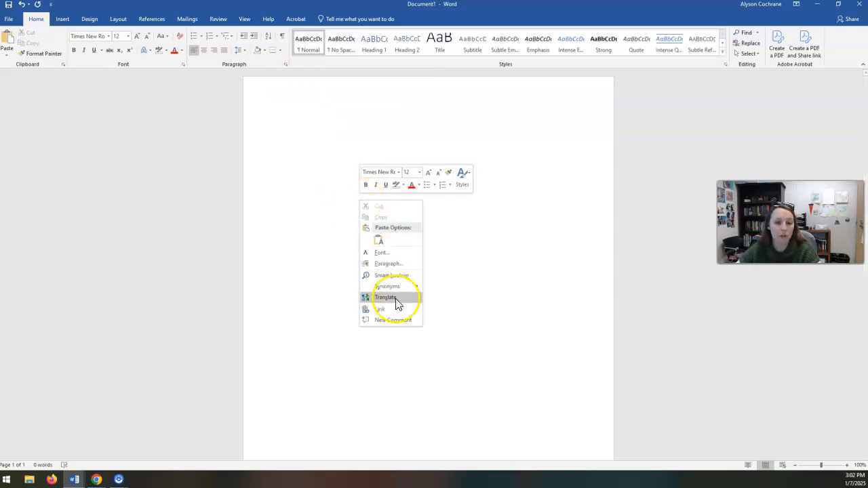
left_click(400, 263)
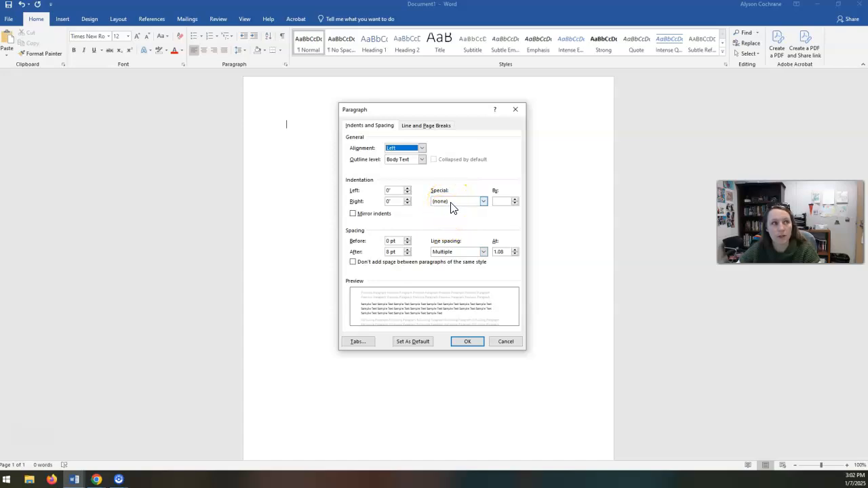
left_click(453, 252)
left_click(454, 271)
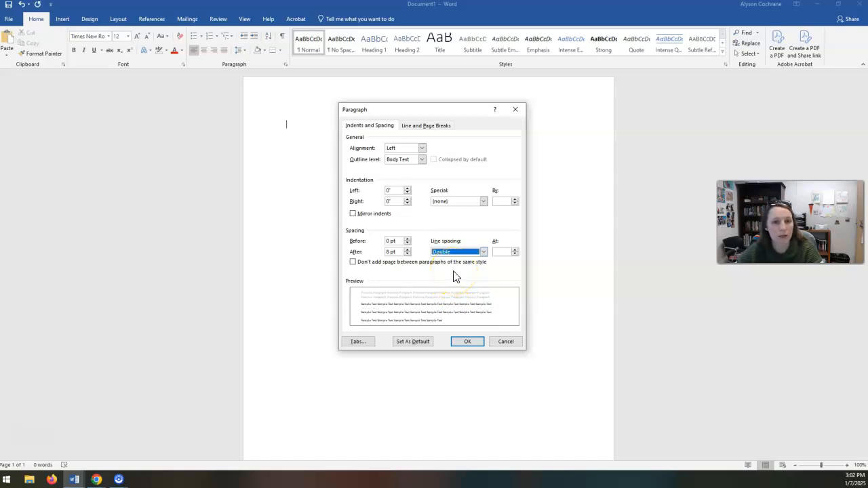
left_click(353, 262)
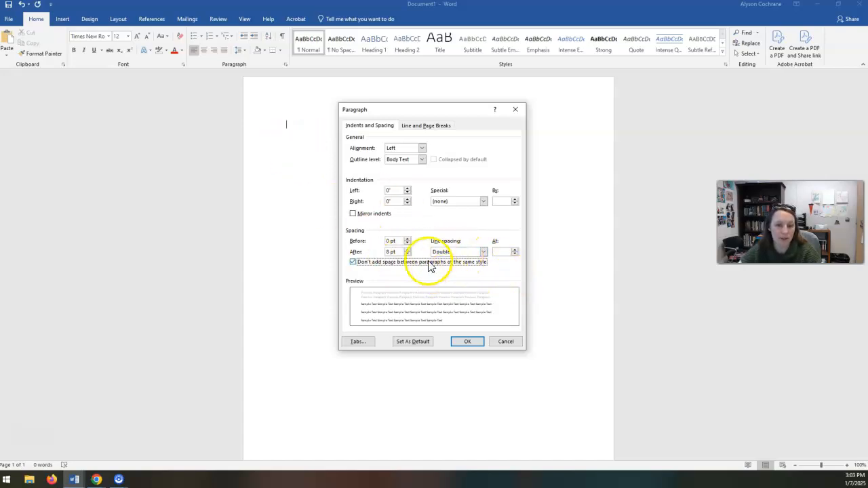
left_click(466, 342)
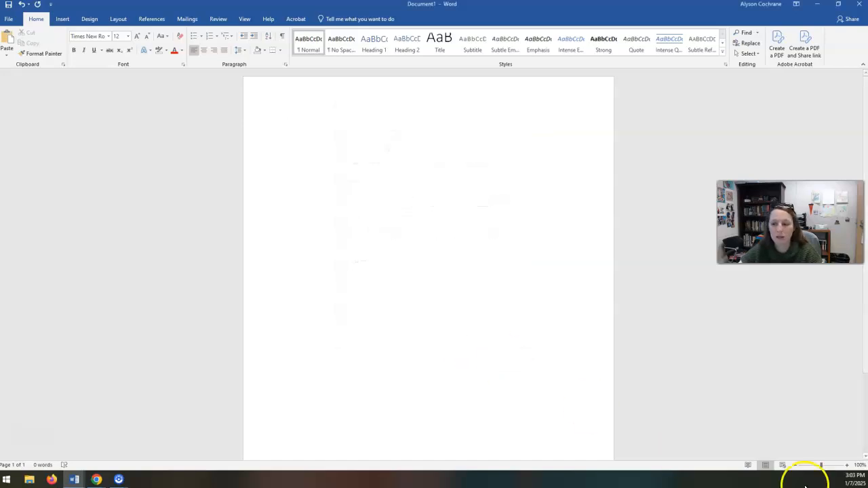
Add the centred, bold title "Your title will bold: With special capitalization" in the upper part of the page.
left_click(795, 466)
left_click(795, 467)
left_click(795, 466)
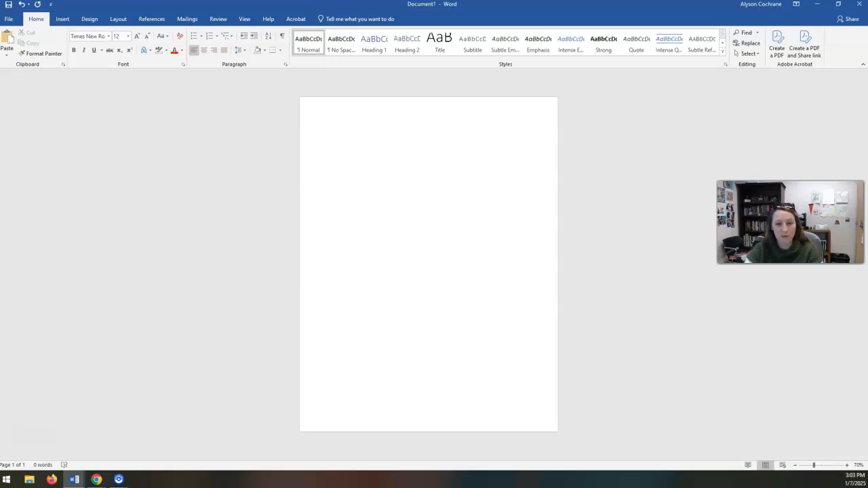
left_click(206, 53)
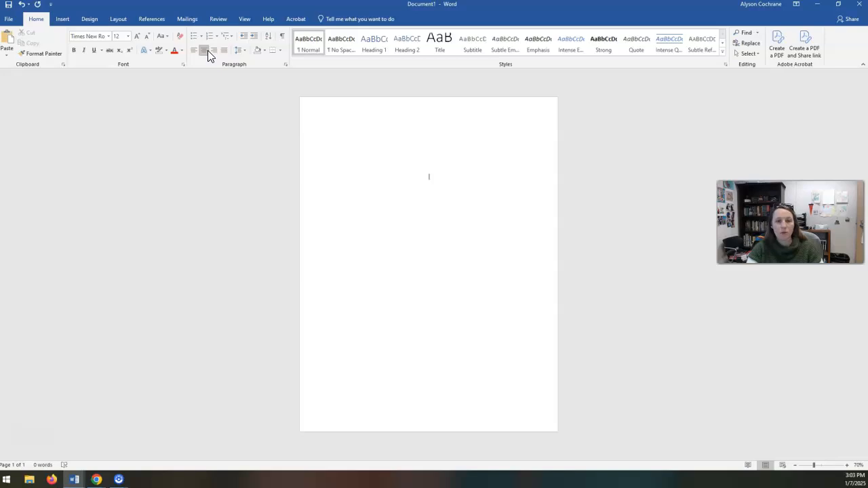
key("ctrl+b")
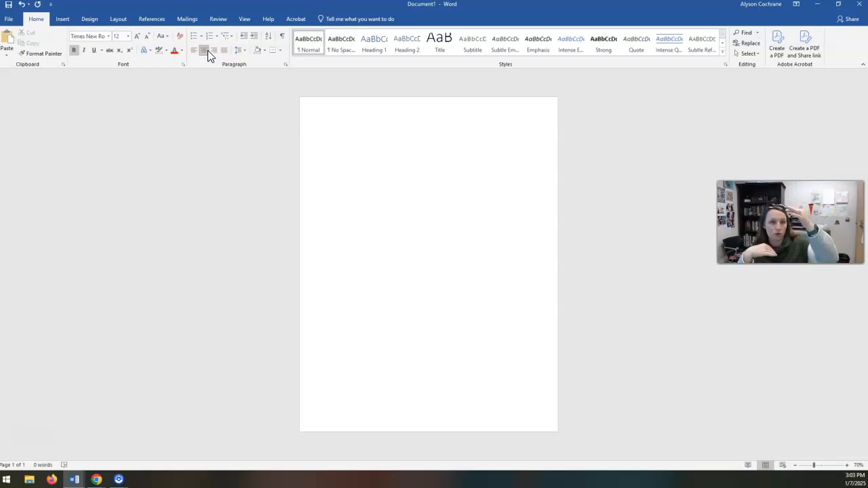
type("Your title will beold: Wi")
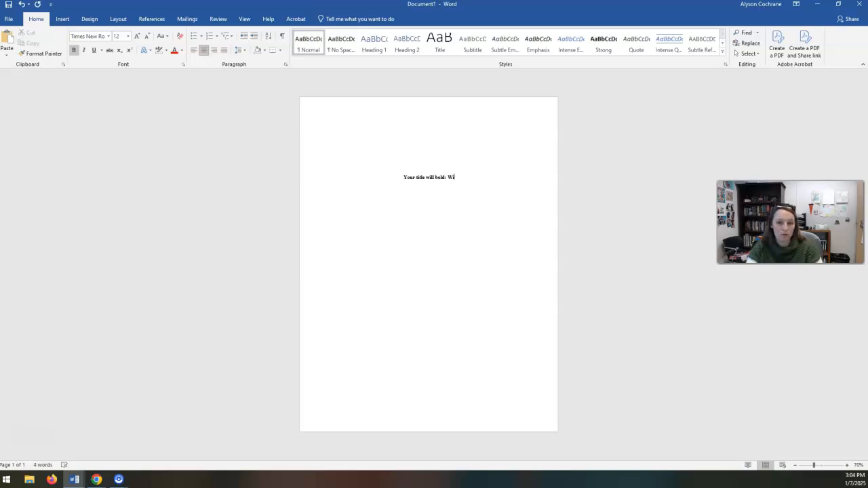
type("th special ca")
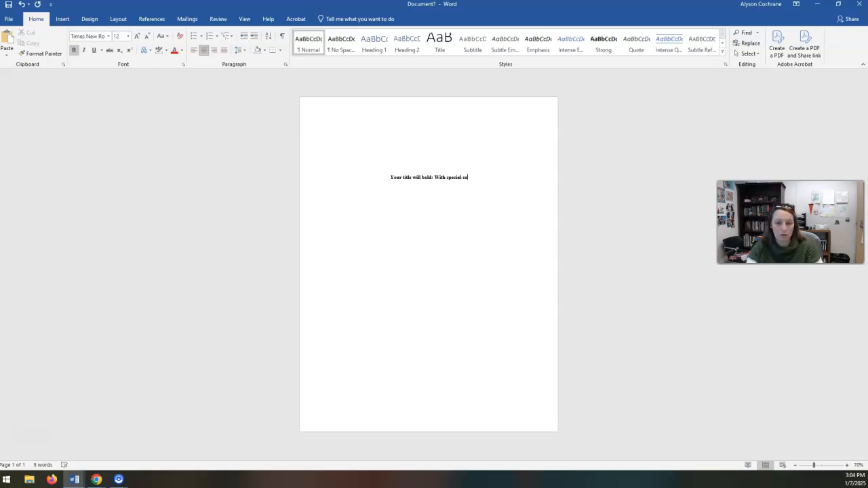
type("pitalization")
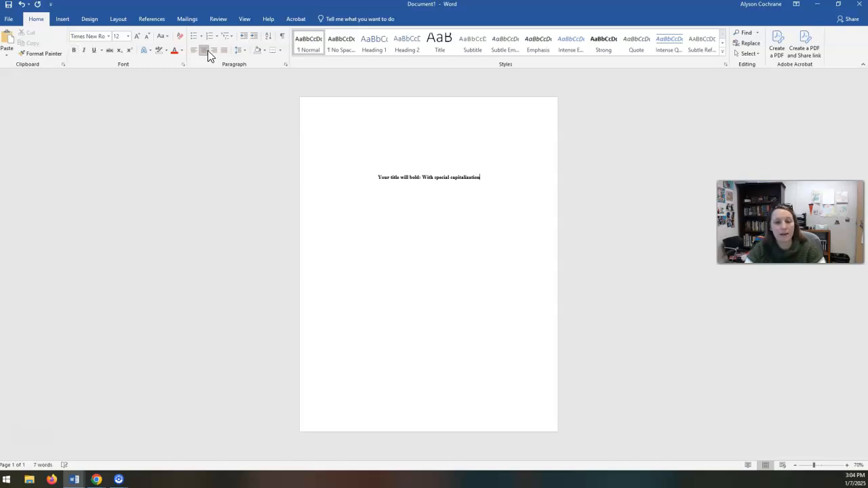
Leave a blank line below the title and add the non-bold lines "Your Name" and "Department of English, College Name".
key("Return")
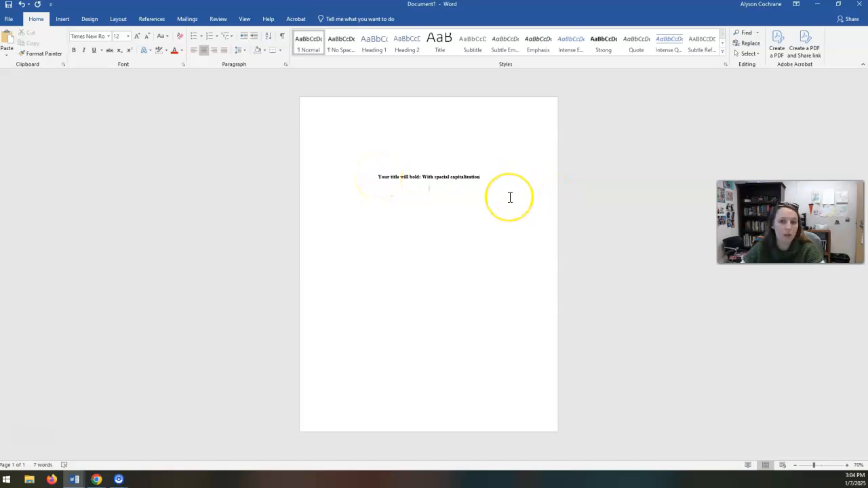
key("Return")
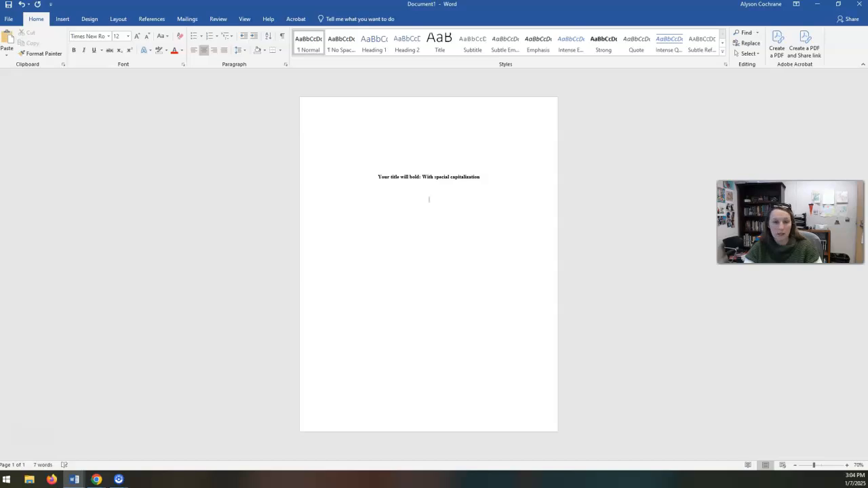
type("Your Name")
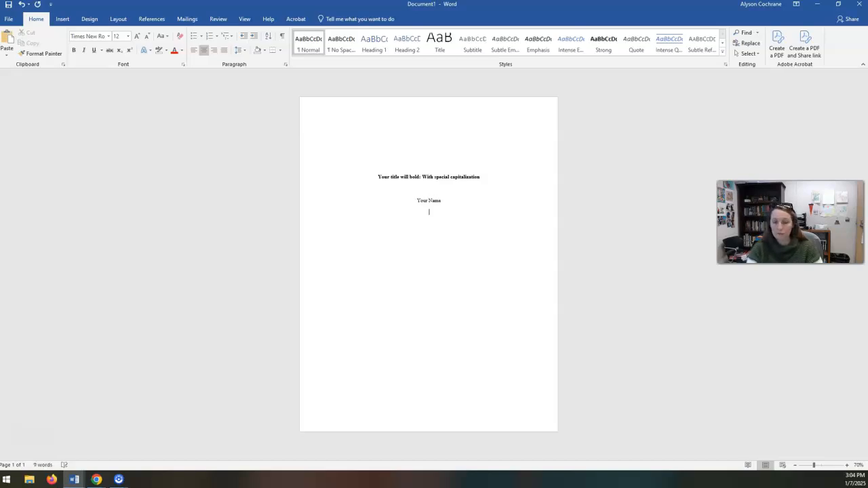
key("Return")
type("Department of")
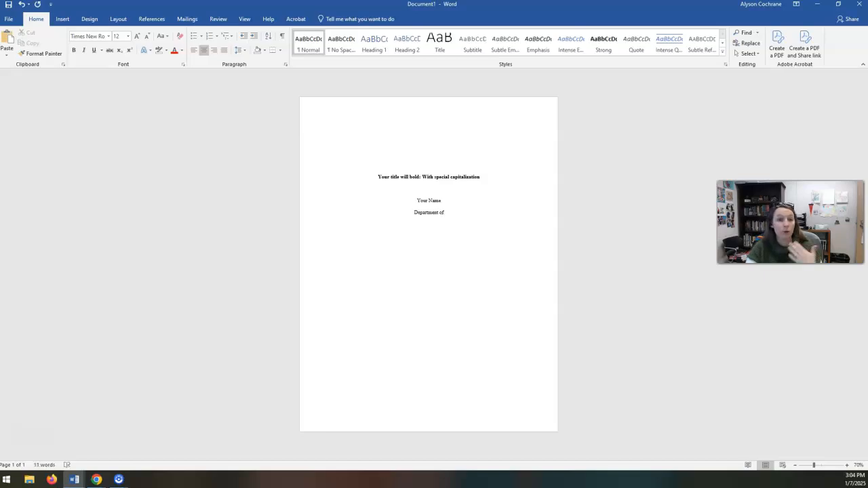
type(" English")
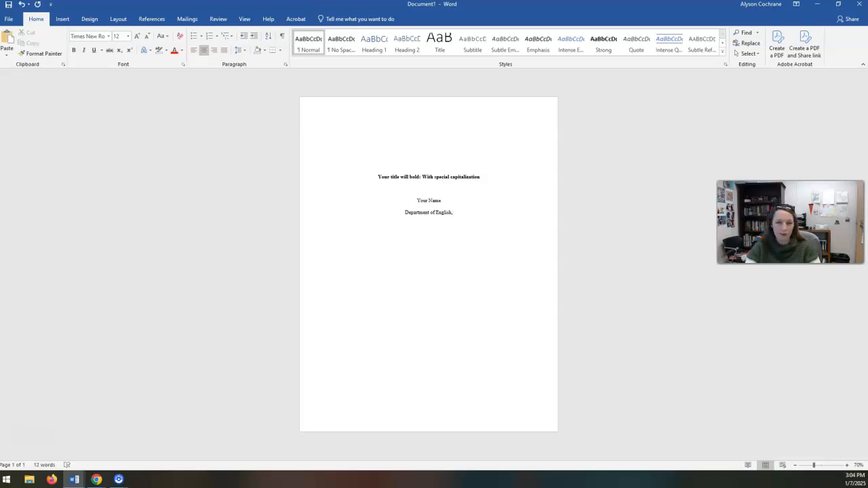
type(",")
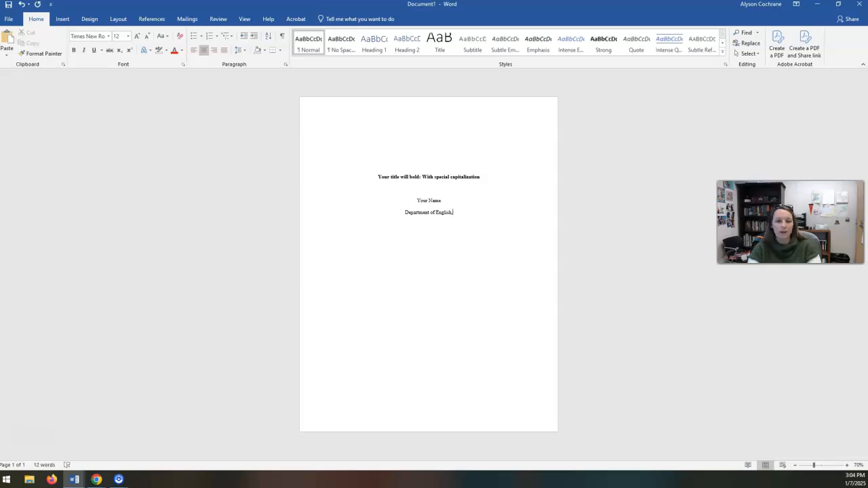
type(" College Name ")
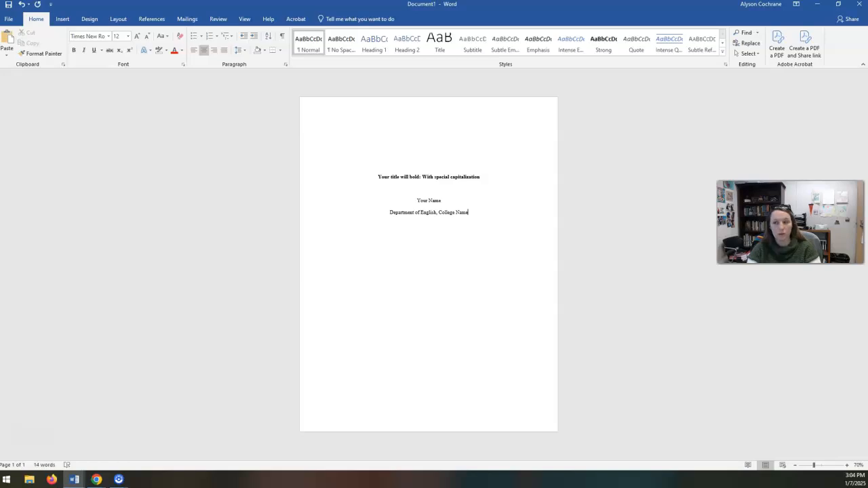
type("ENG")
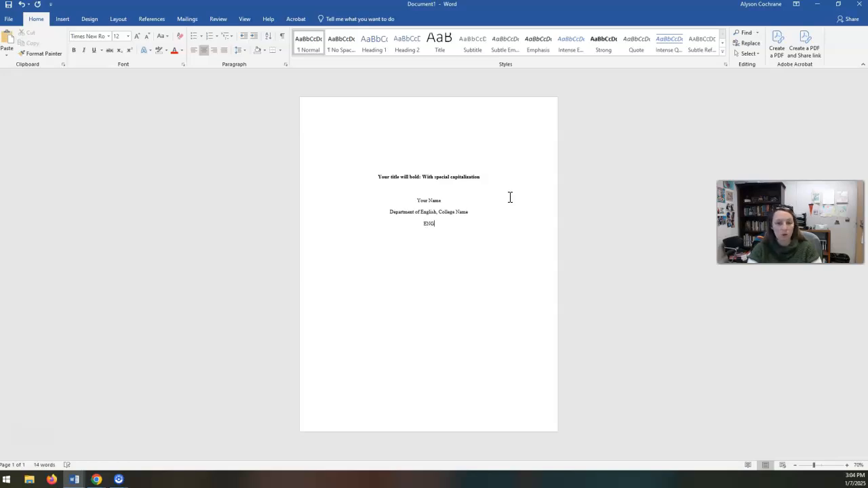
type("-112-__")
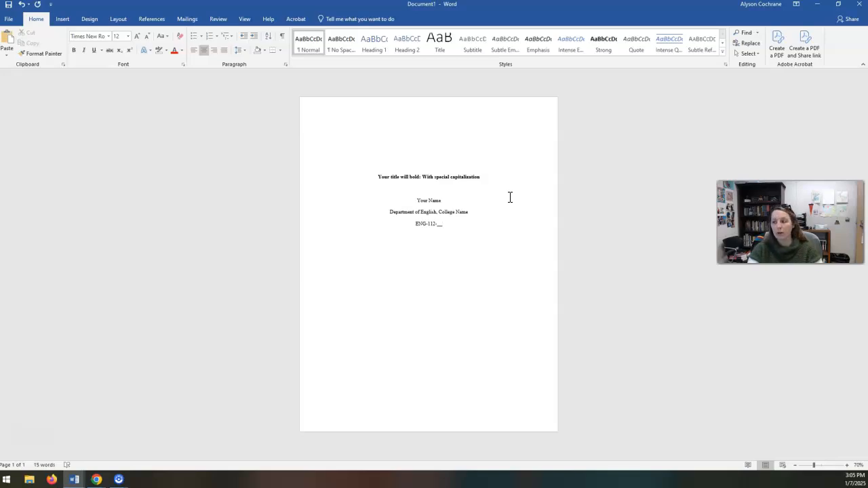
Add the lines "ENG-112-__", "Instructor Name" and "Due date" below the department line.
type("r Name")
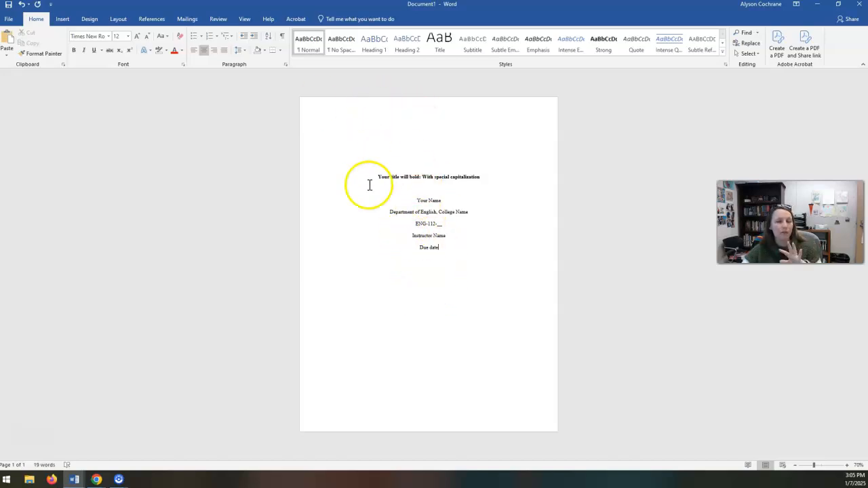
Examine the title page at 150% zoom, checking the space above the title and the centred lines below it.
left_click(434, 125)
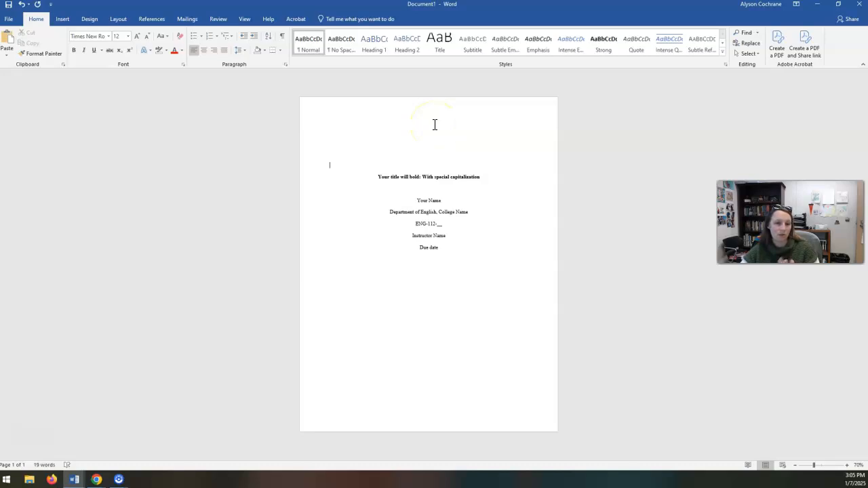
key("Down")
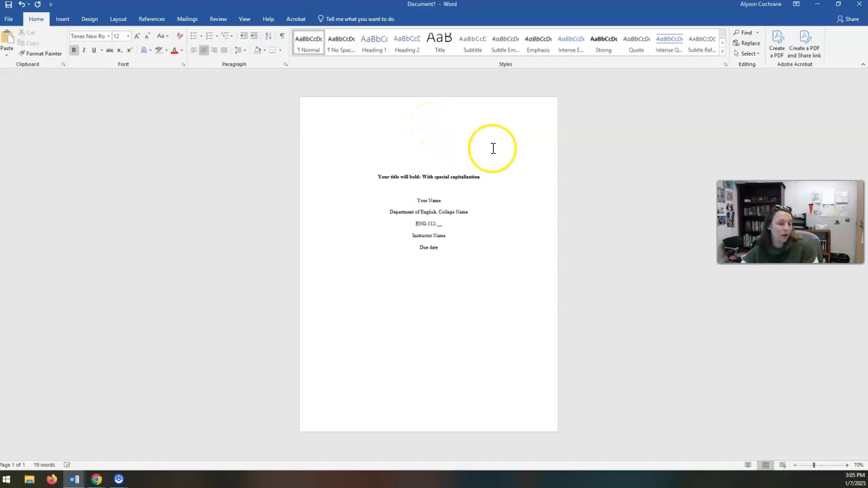
left_click(846, 465)
left_click(847, 465)
left_click(846, 465)
left_click(847, 465)
left_click(847, 465)
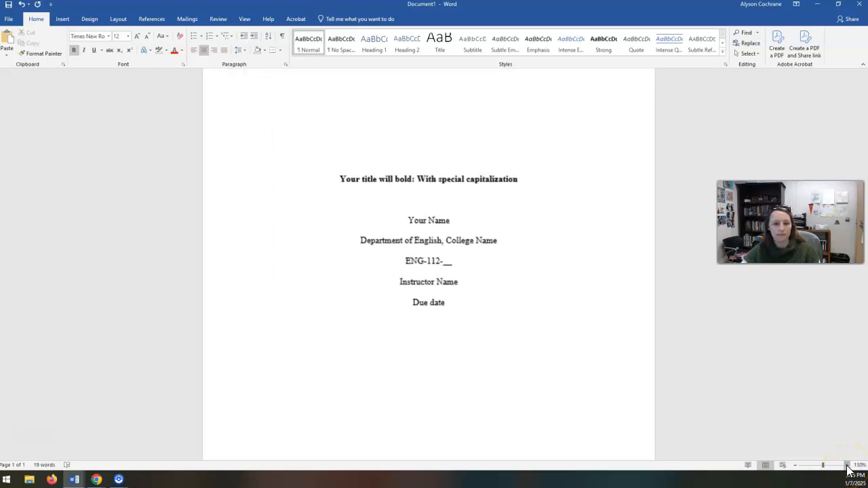
left_click(846, 465)
left_click(846, 465)
left_click(846, 465)
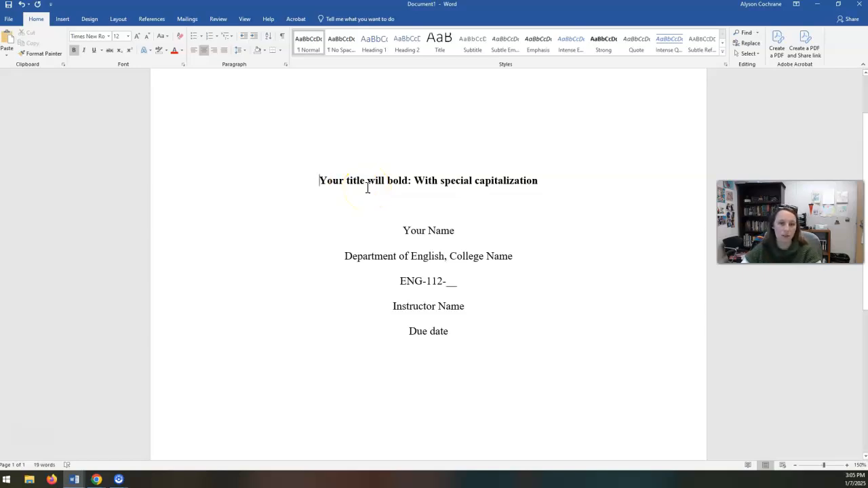
scroll(499, 431, "up", 2)
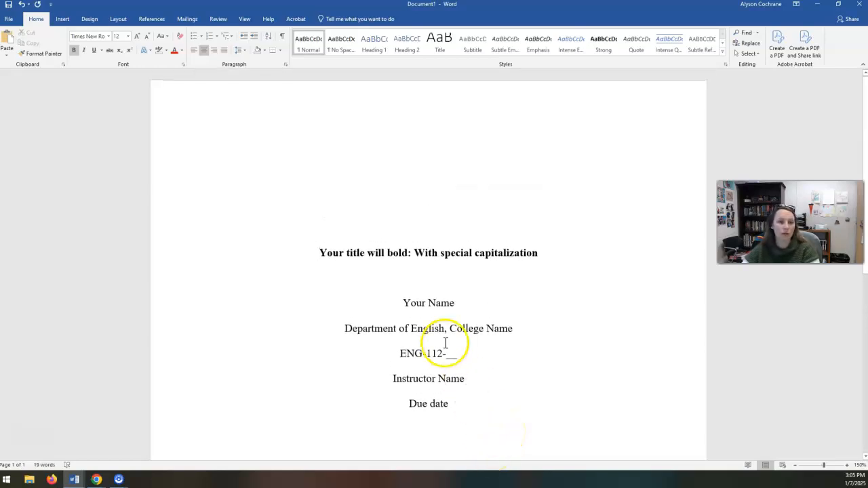
Insert a page number at the top of the page using the Plain Number 3 style.
left_click(62, 19)
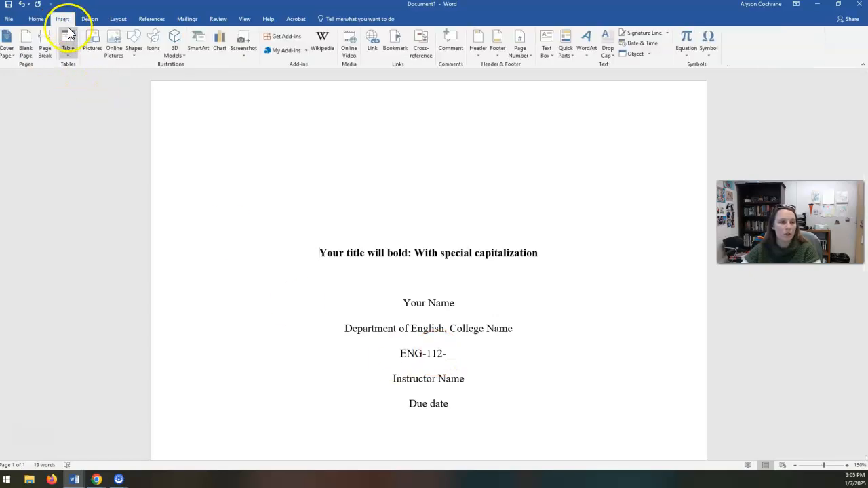
left_click(527, 59)
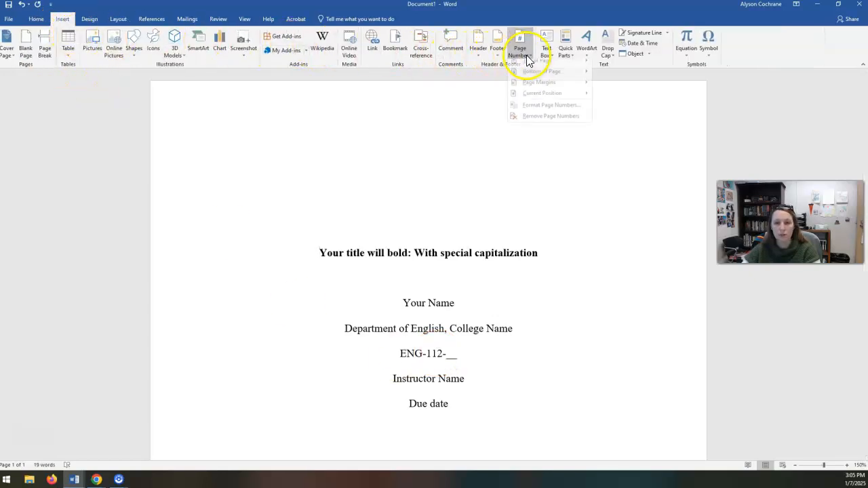
mouse_move(535, 65)
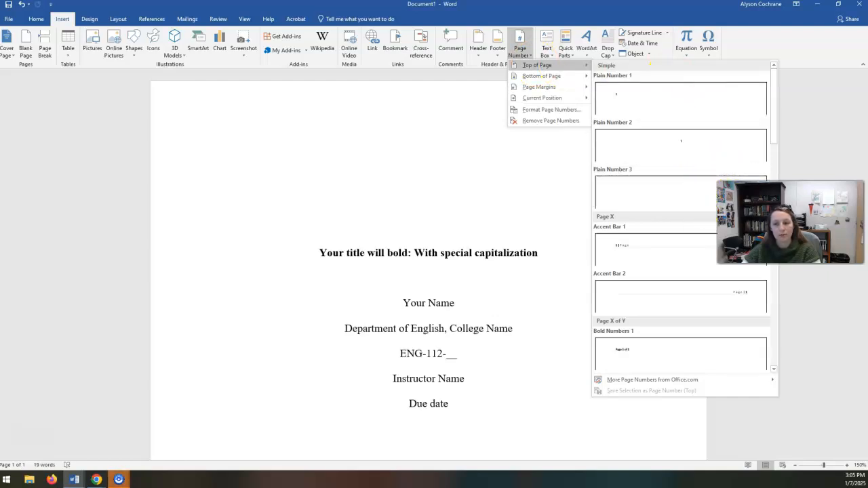
left_click(636, 193)
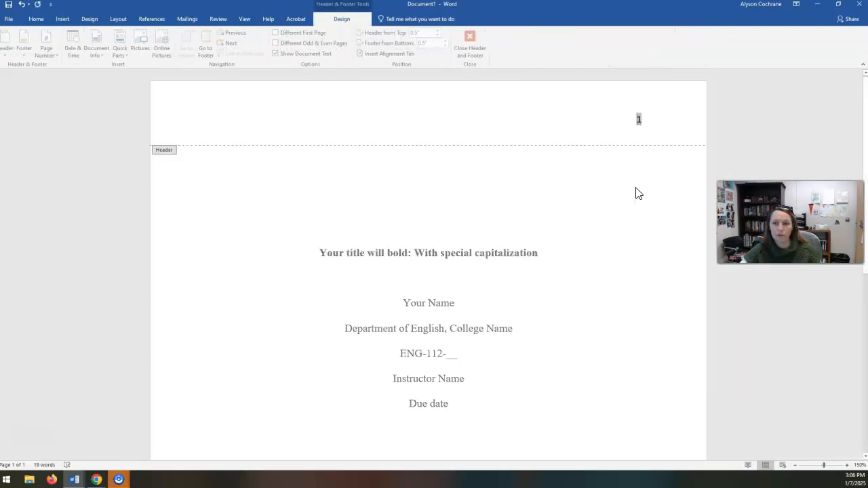
Set the header page number's font to Times New Roman, size 12, and return to the document body.
left_click(638, 127)
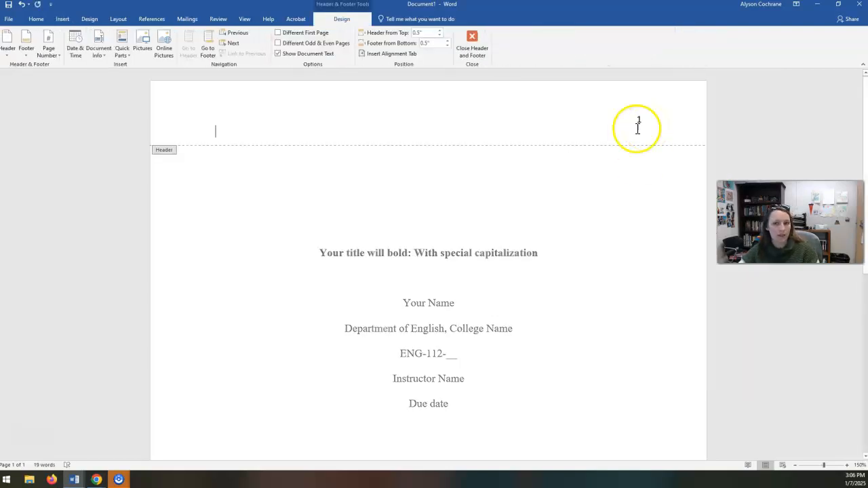
double_click(637, 119)
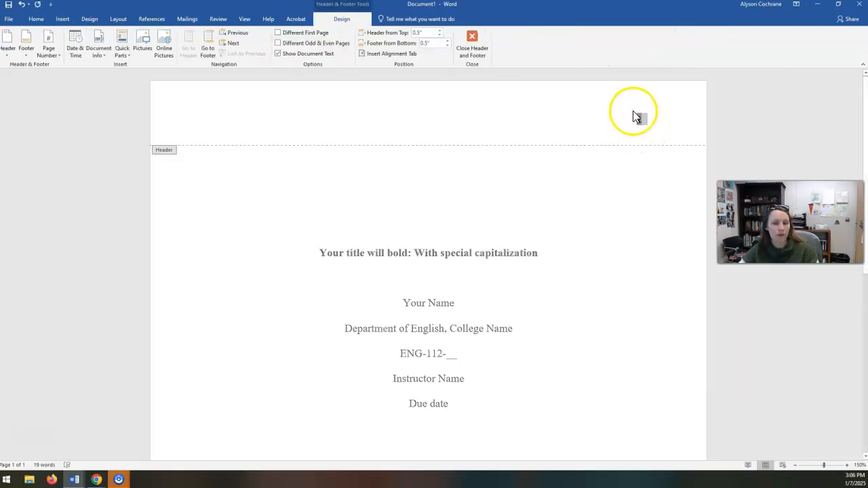
left_click(36, 18)
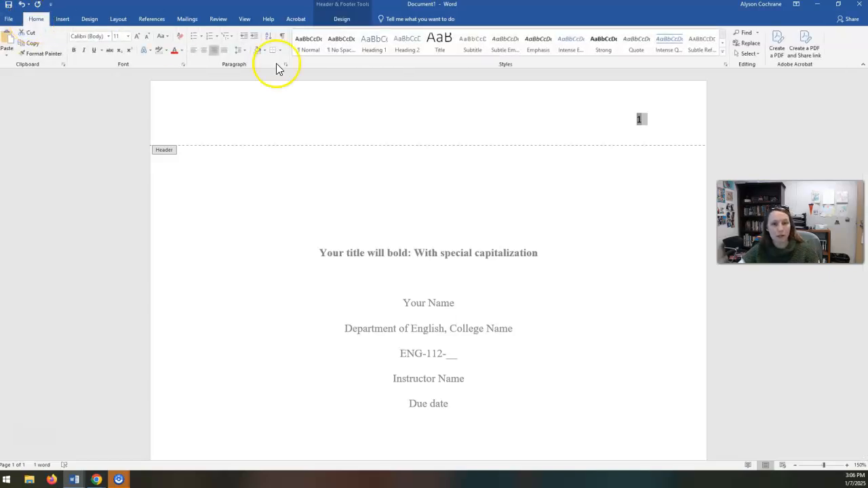
left_click(639, 123)
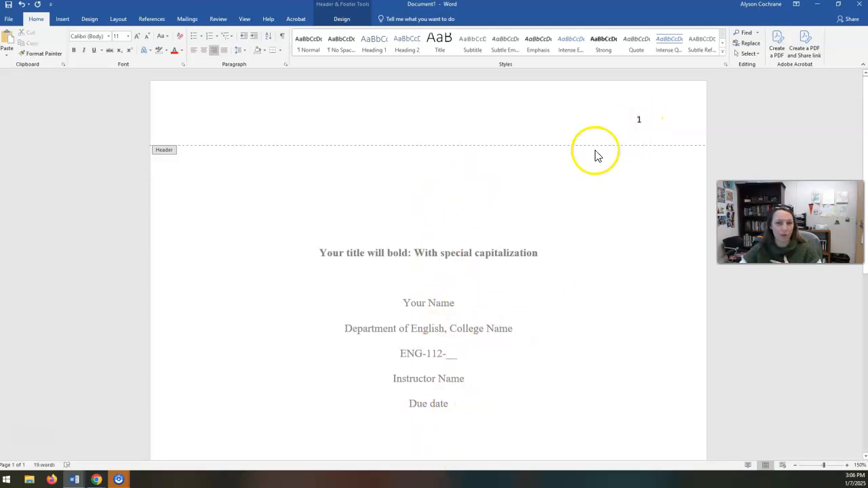
double_click(638, 120)
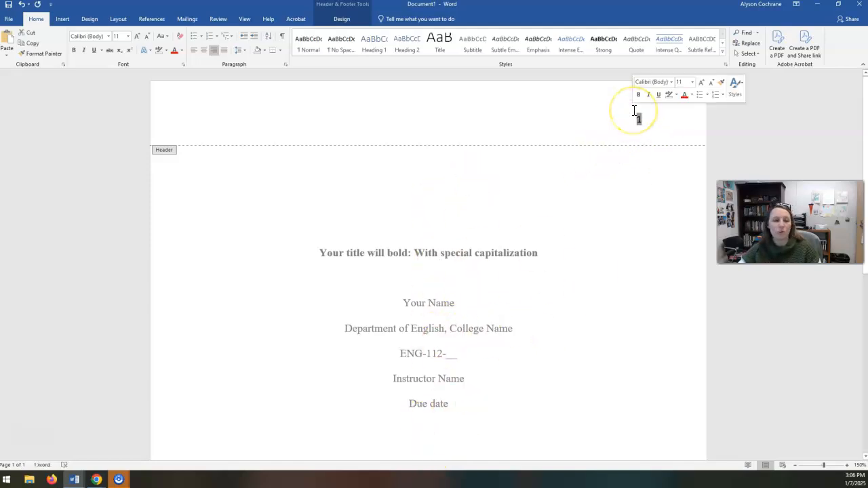
left_click(95, 36)
type("Times New Roman")
key("Return")
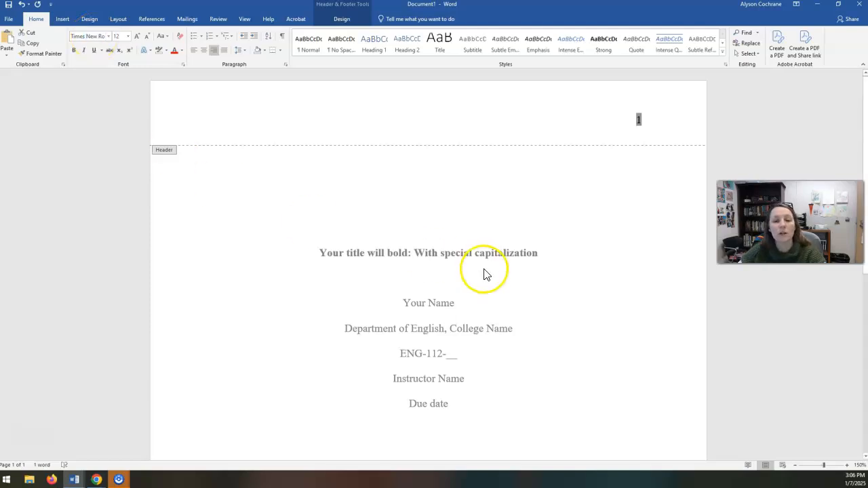
double_click(484, 274)
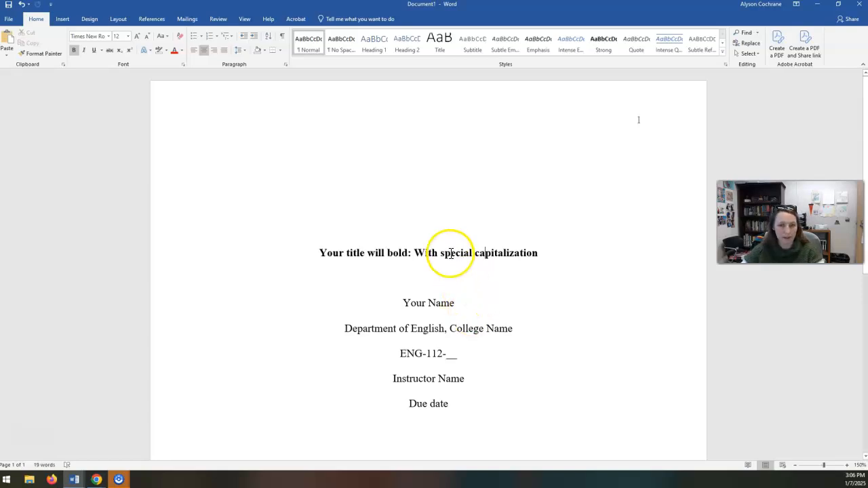
Insert a page break after the "Due date" line on the title page.
scroll(451, 252, "down", 1)
scroll(451, 252, "down", 1)
left_click(464, 300)
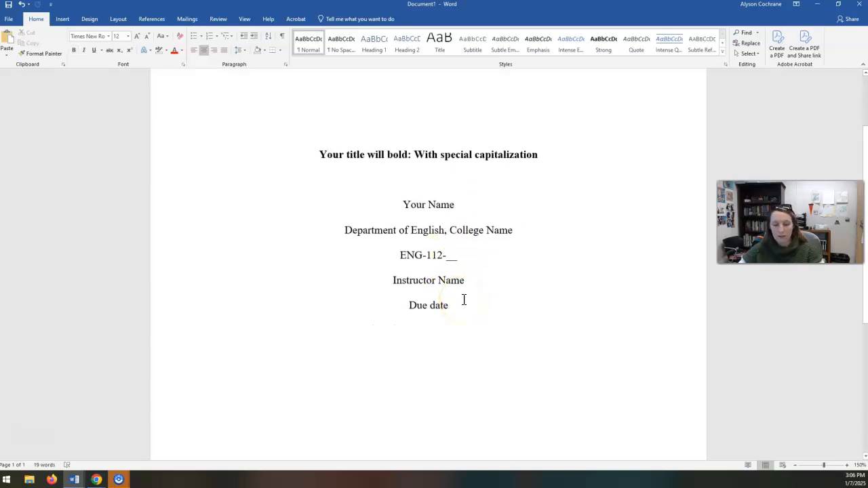
scroll(542, 216, "up", 2)
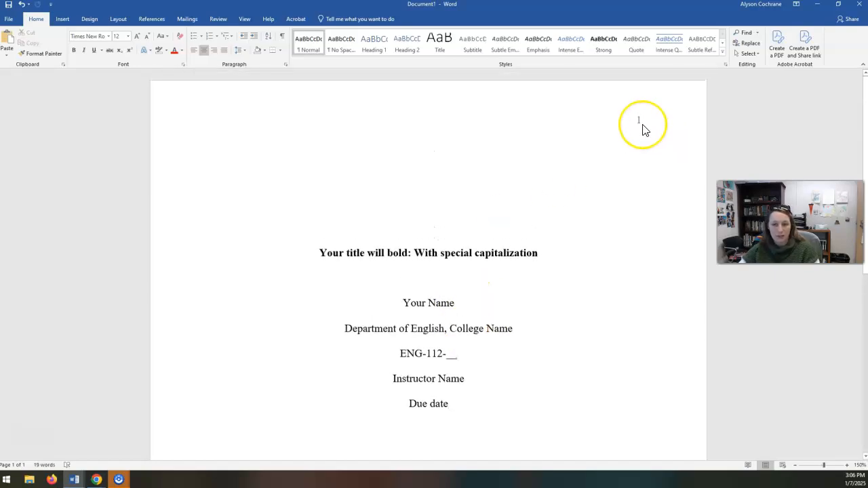
left_click(641, 133)
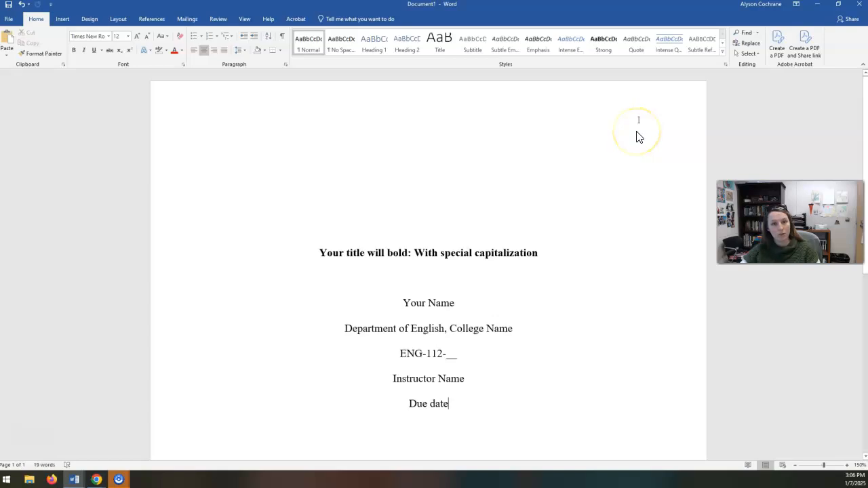
left_click(625, 126)
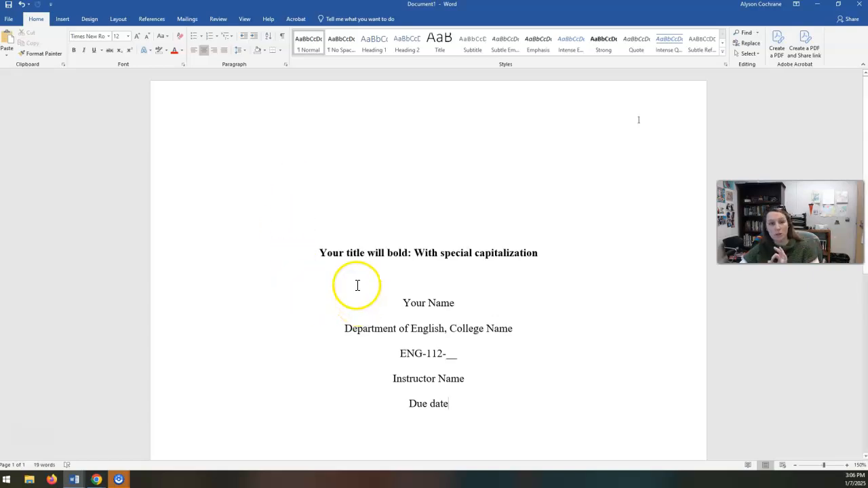
scroll(407, 326, "down", 5)
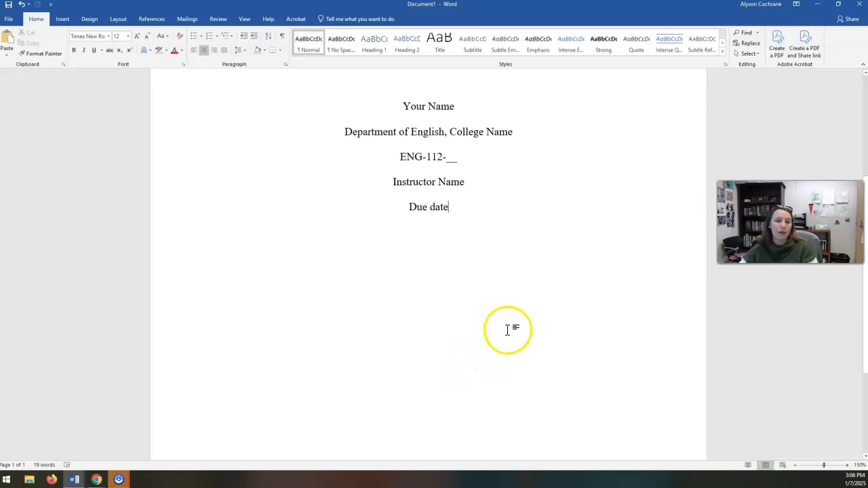
left_click(63, 19)
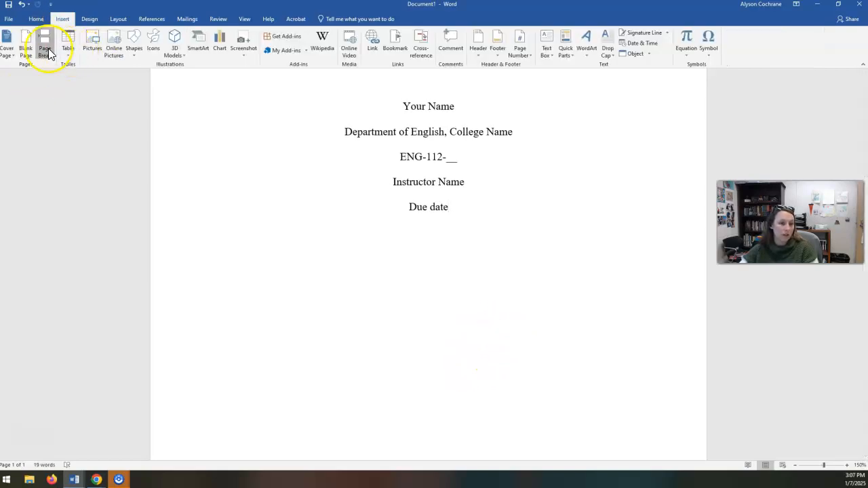
left_click(45, 46)
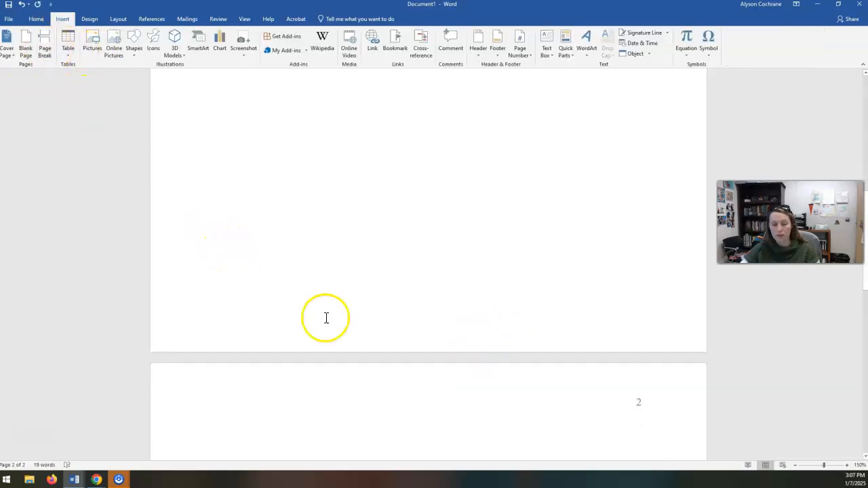
Copy the bold title from the title page and paste it at the top of page 2.
scroll(406, 326, "down", 10)
scroll(494, 364, "up", 6)
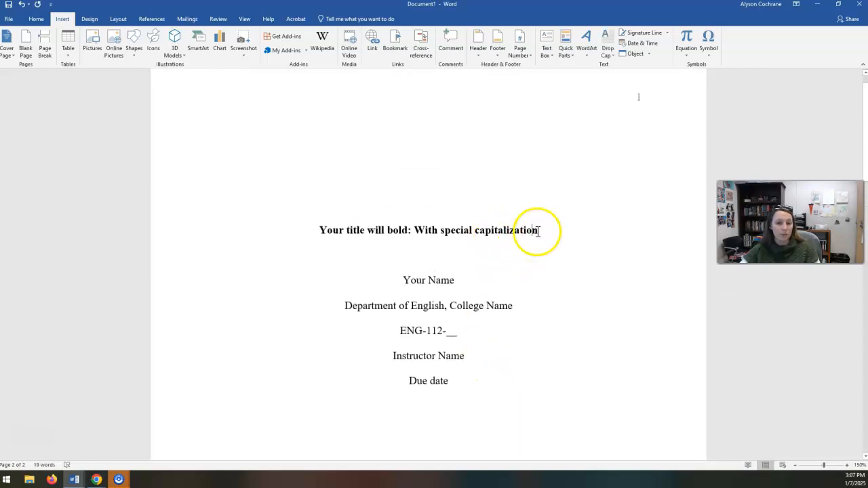
left_click_drag(539, 231, 301, 228)
key("ctrl+c")
scroll(349, 290, "down", 15)
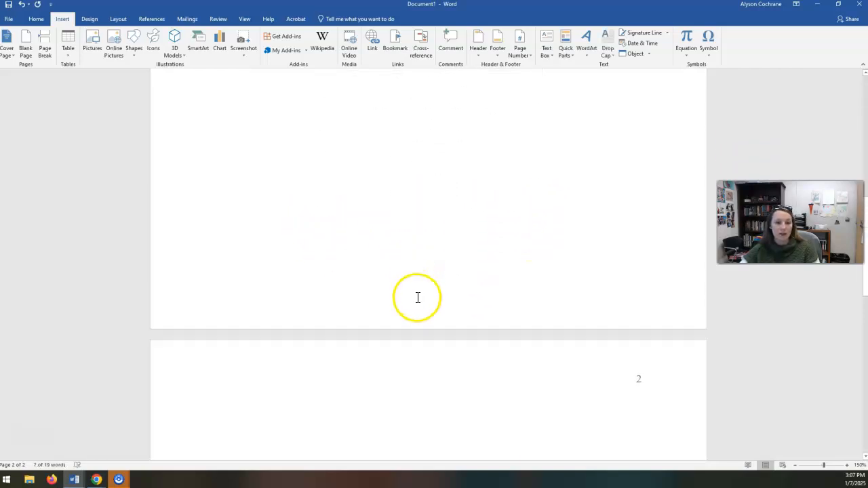
left_click(442, 238)
key("ctrl+v")
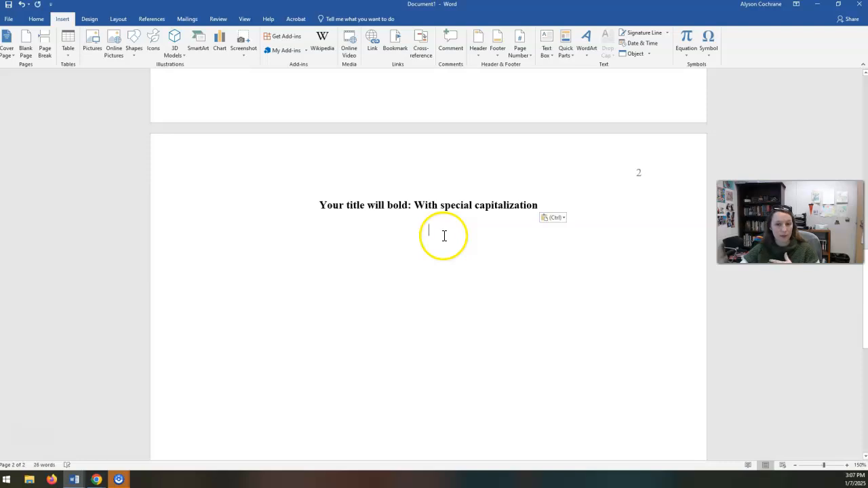
Left-align the line below the page 2 title, indent it once and enter "Hit tab once and begin writing your paragraphs.".
key("ctrl+l")
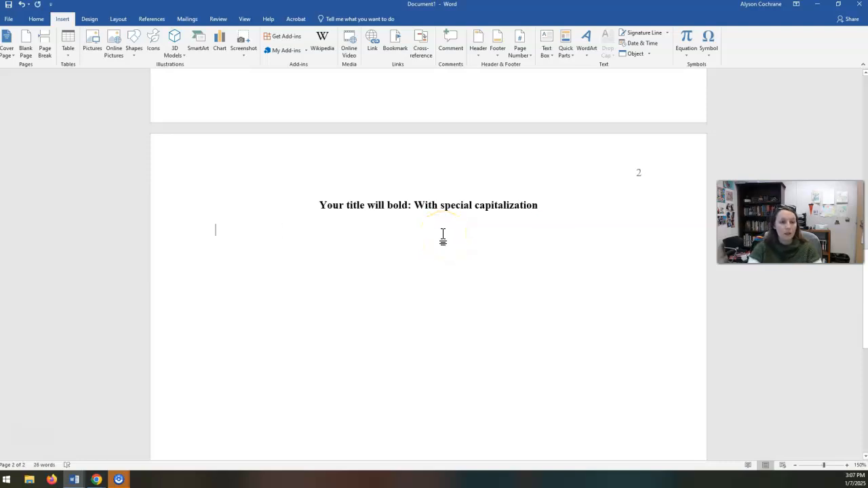
left_click(36, 19)
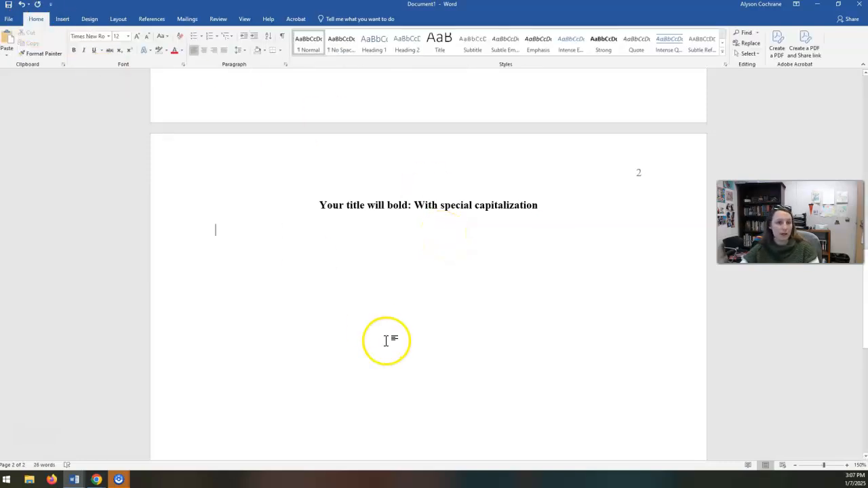
key("Tab")
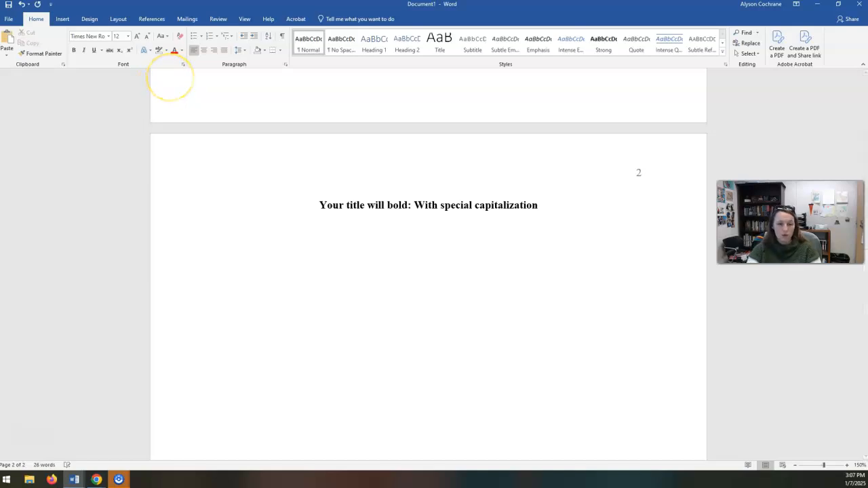
type("H")
key("BackSpace")
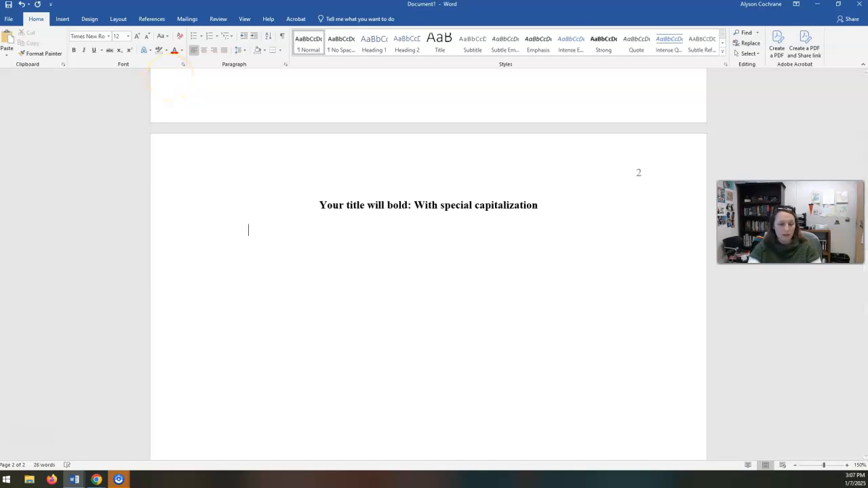
type("Hit t")
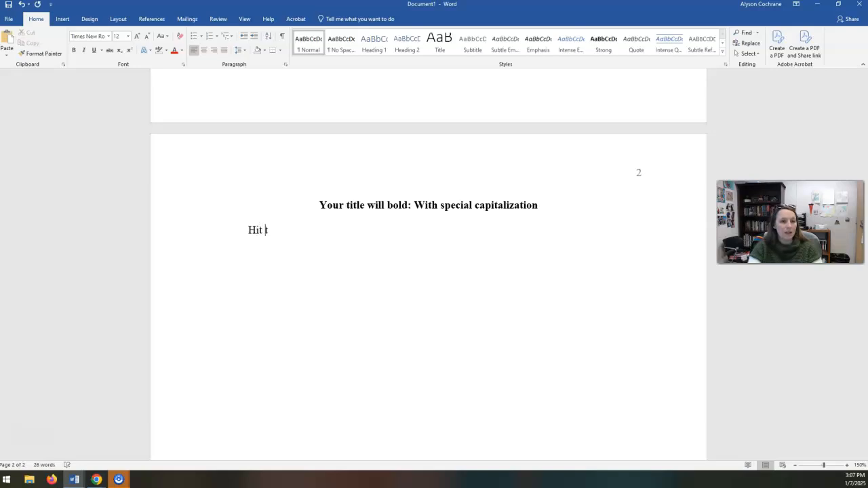
type("ab once and begi")
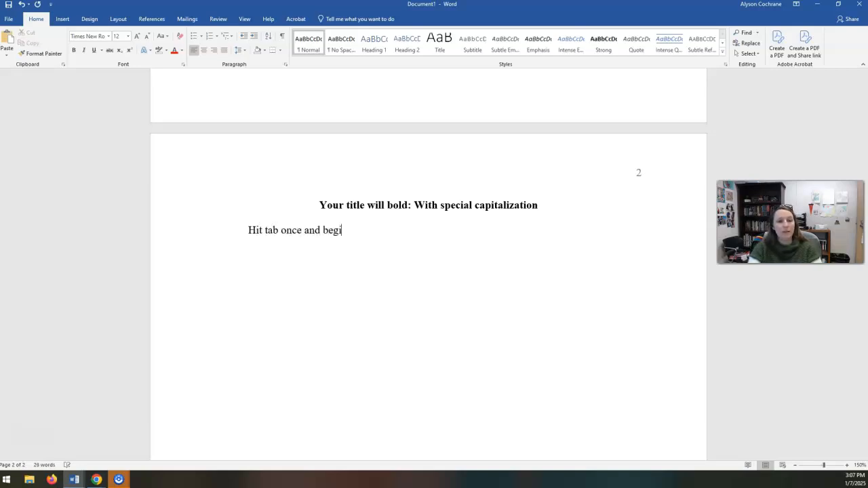
type("n writing your parag")
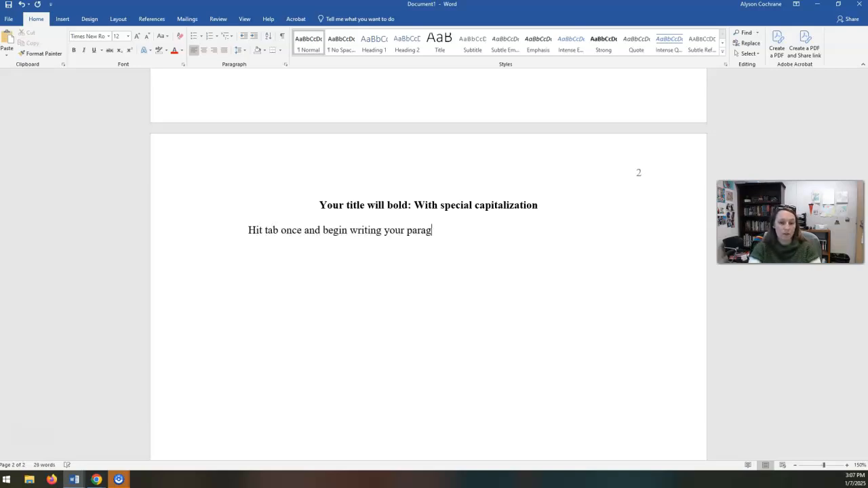
type("raphs. A")
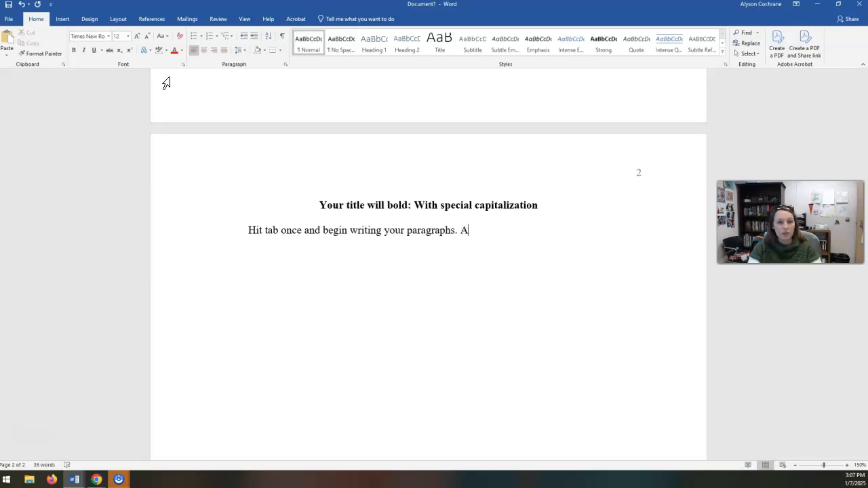
type(" normal paragraph ")
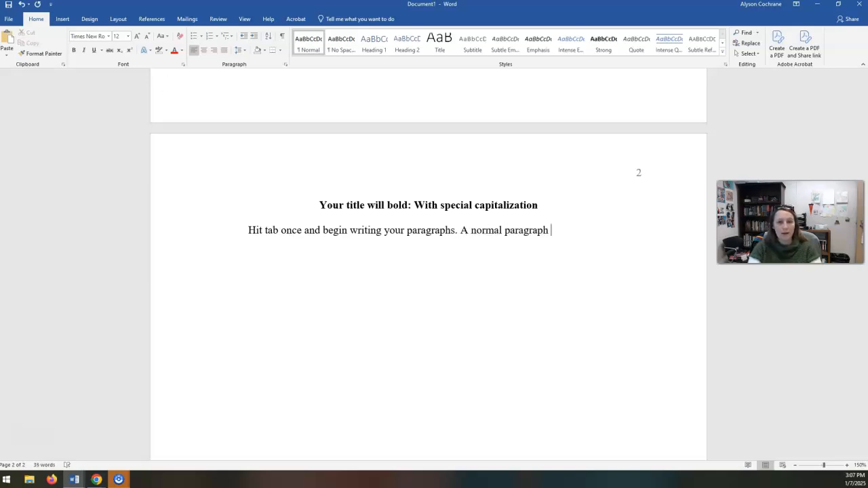
type("sytle, akjhaklgjhalfkgj hakfdgha;")
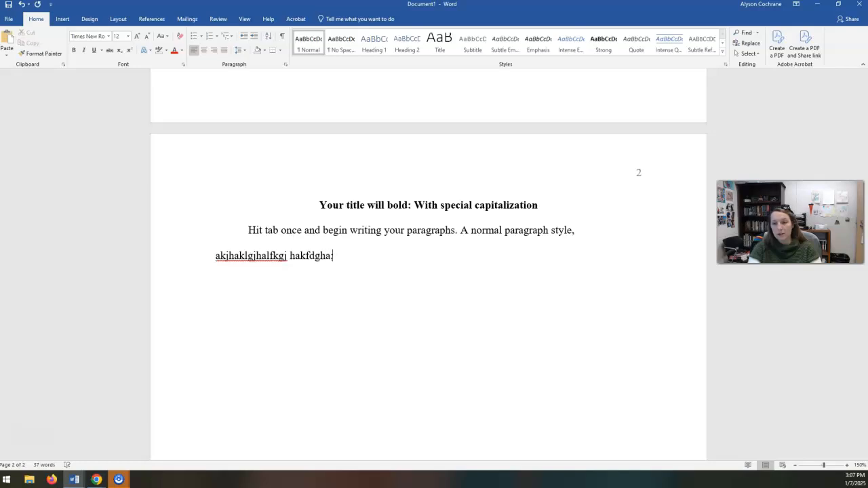
type("fgj'alfk gjal'fjg lakfgjlk  kj;kj; ;klj ;lkj kl;j;lkj  adkflja;dgkj ;klj ;lkj;j ;lkj;lkajf lakdjg alkjg;alkdjgak;l dg kja")
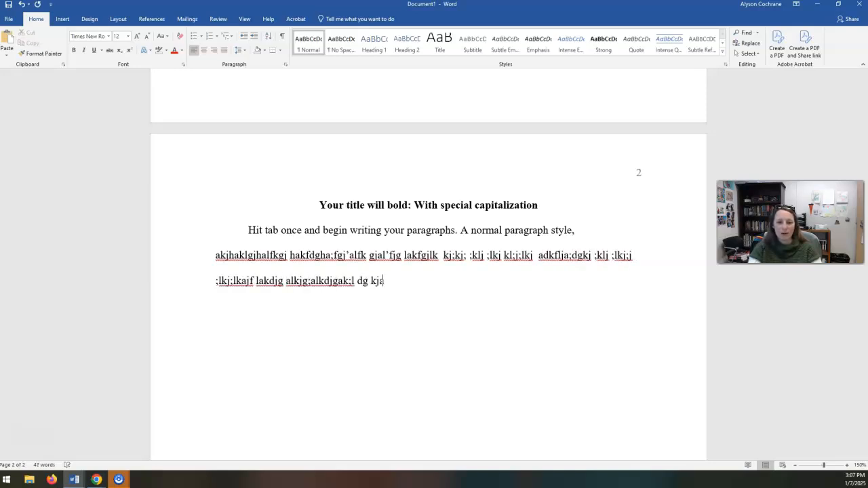
type("g;lkjaf;glkjfad;lgkjaf l;kj")
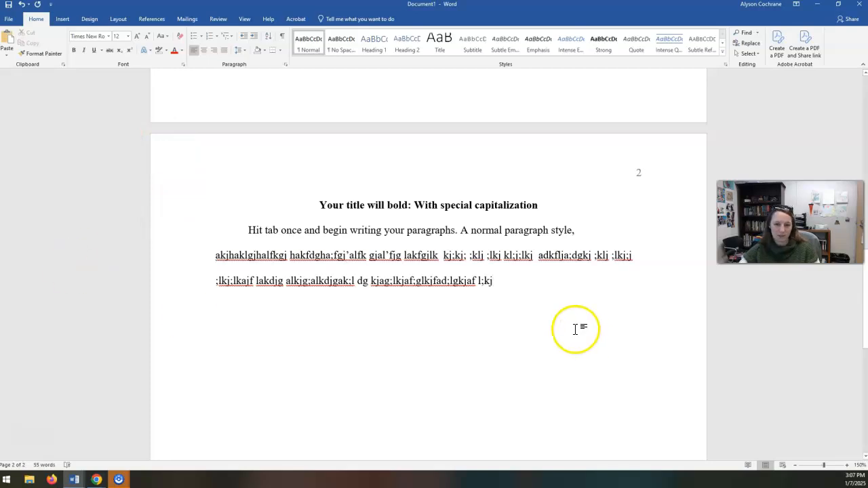
Copy the sample body paragraph and paste it repeatedly below itself until the text runs onto page 3.
left_click_drag(574, 329, 228, 219)
key("ctrl+c")
left_click(554, 328)
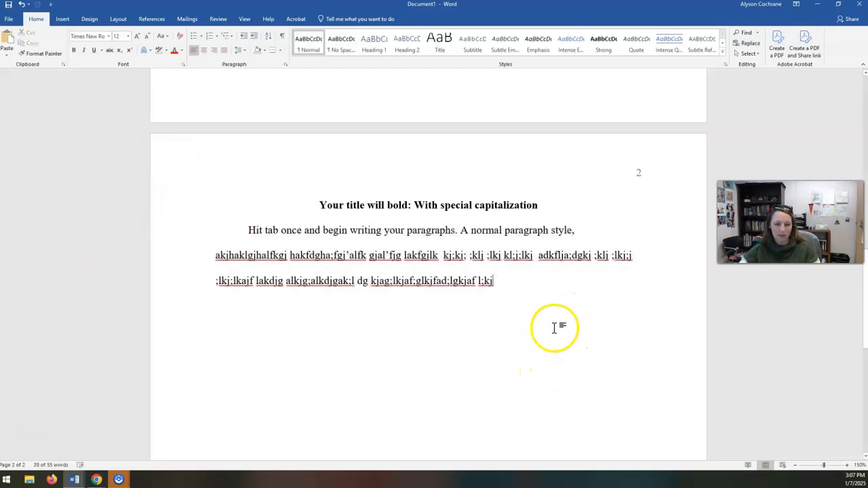
key("Return")
key("ctrl+v")
key("ctrl+v")
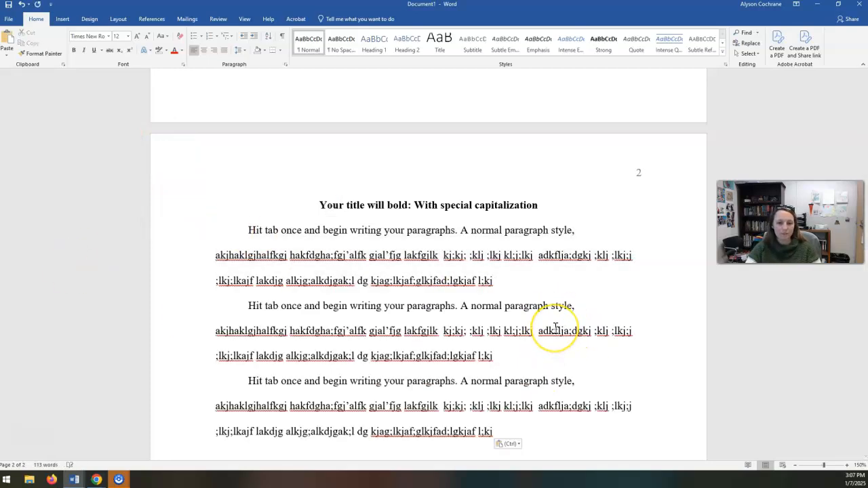
key("ctrl+v")
key("ctrl+v")
key("ctrl+v")
key("ctrl+v")
key("ctrl+v")
key("ctrl+v")
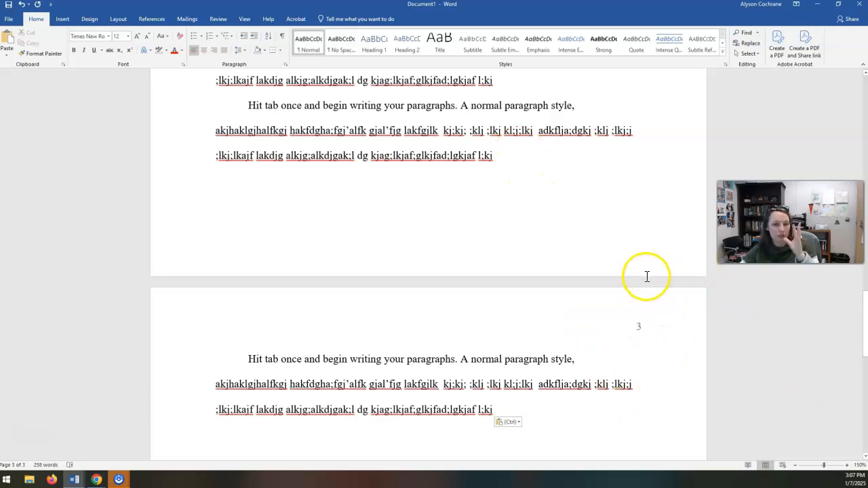
scroll(647, 277, "down", 2)
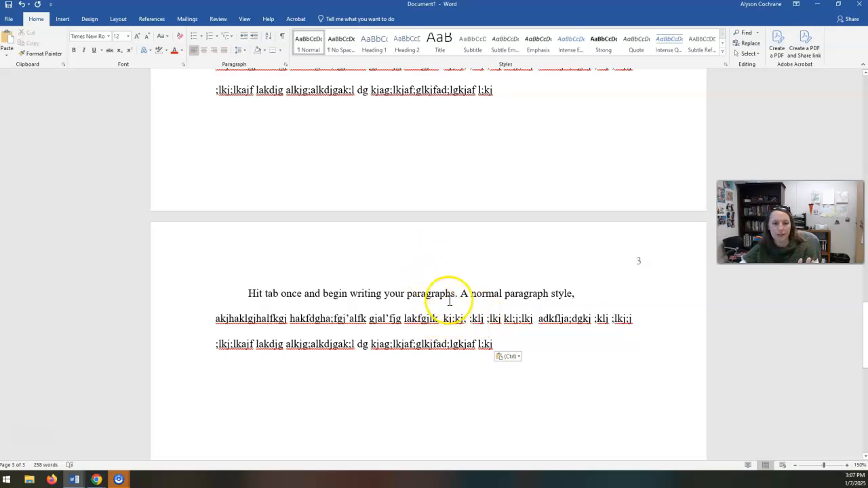
scroll(447, 299, "up", 15)
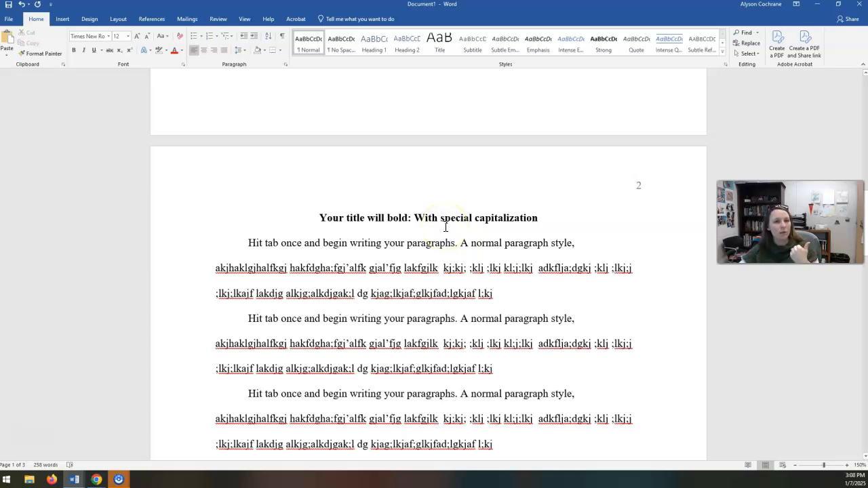
scroll(444, 229, "up", 10)
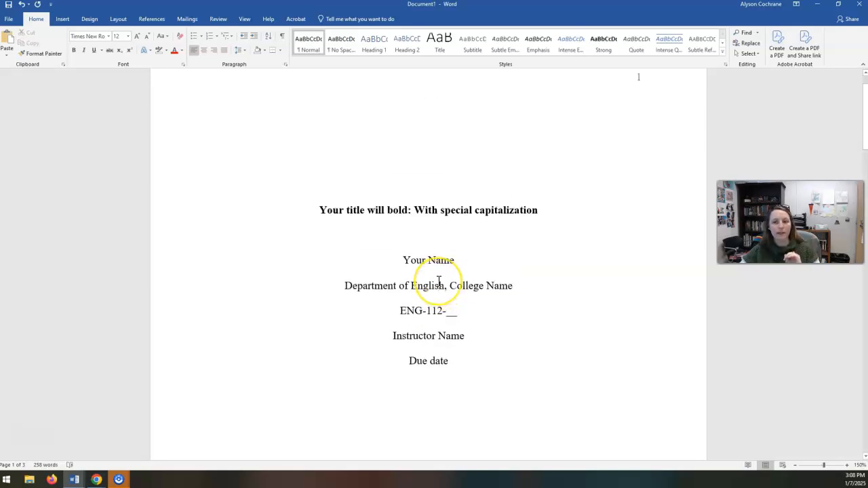
Review the title page, the titled first body page and the page numbering through to the end of the text on page 3.
scroll(440, 278, "up", 1)
scroll(438, 280, "down", 10)
scroll(434, 285, "down", 8)
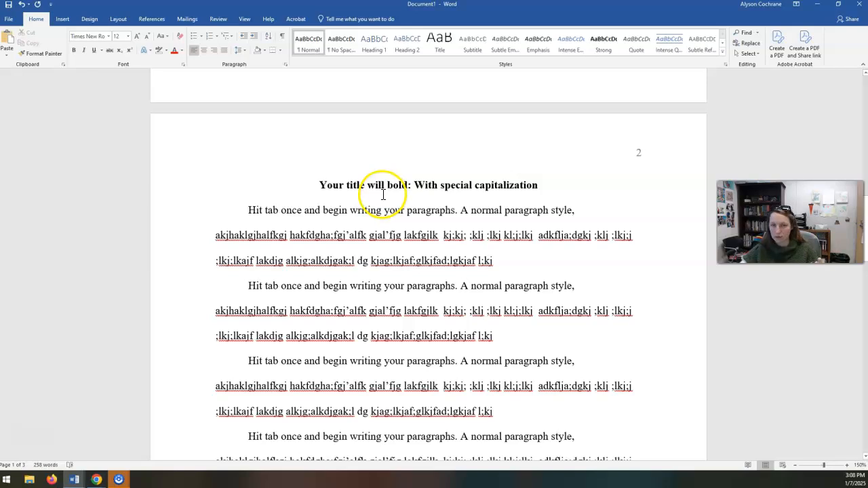
scroll(385, 210, "up", 6)
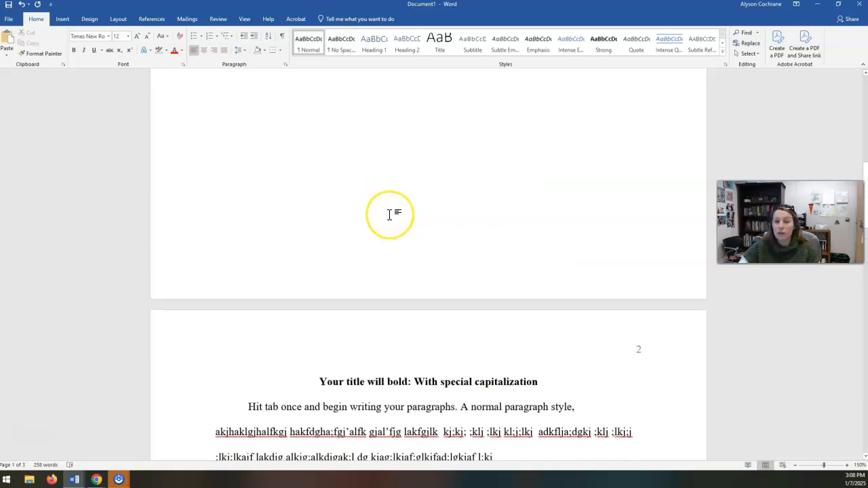
scroll(389, 214, "up", 15)
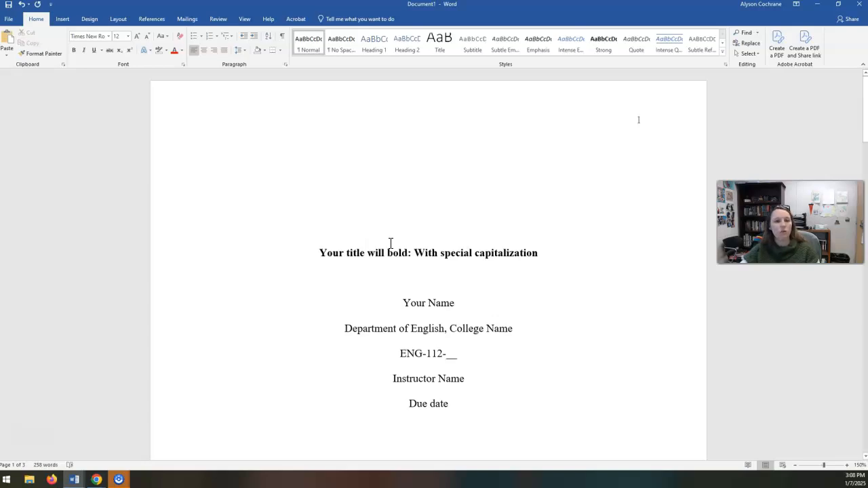
scroll(383, 250, "down", 7)
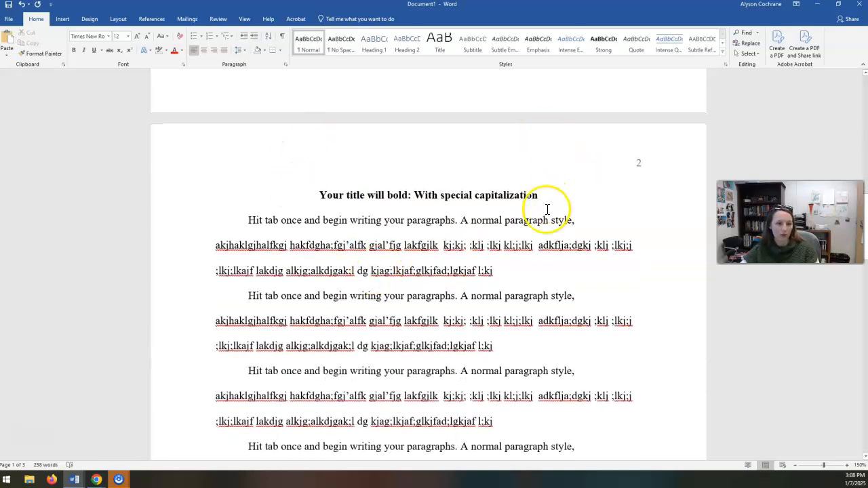
scroll(538, 287, "down", 12)
scroll(538, 307, "up", 6)
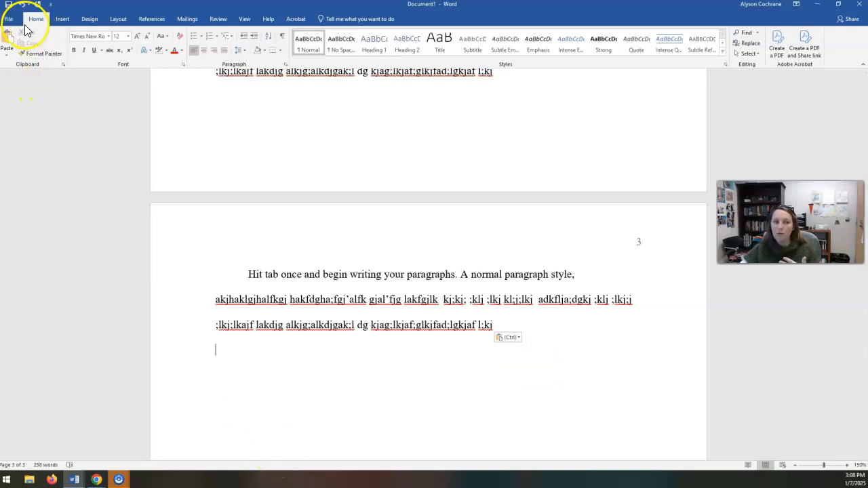
Insert a page break after the last body paragraph on page 3 and head the new page with a centered, bold "References".
left_click(62, 19)
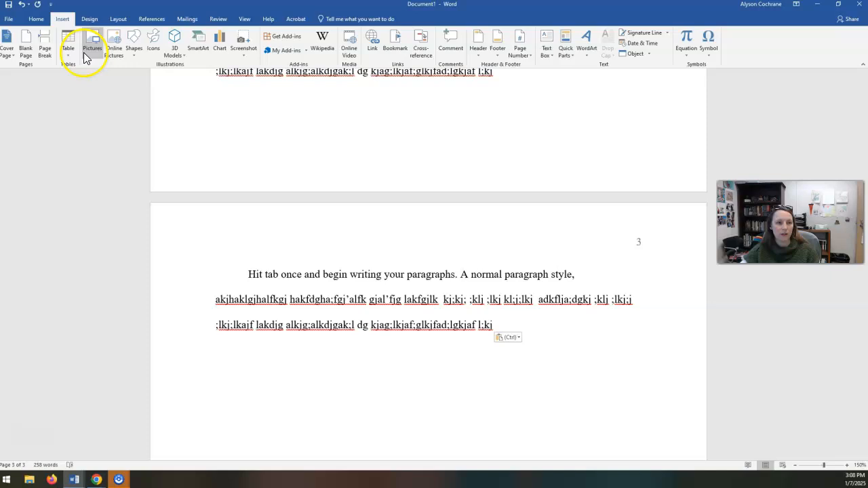
left_click(45, 44)
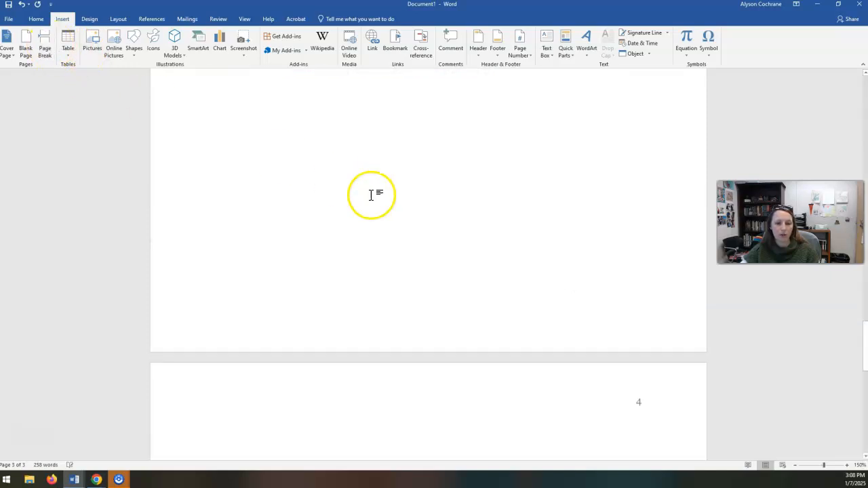
left_click(38, 19)
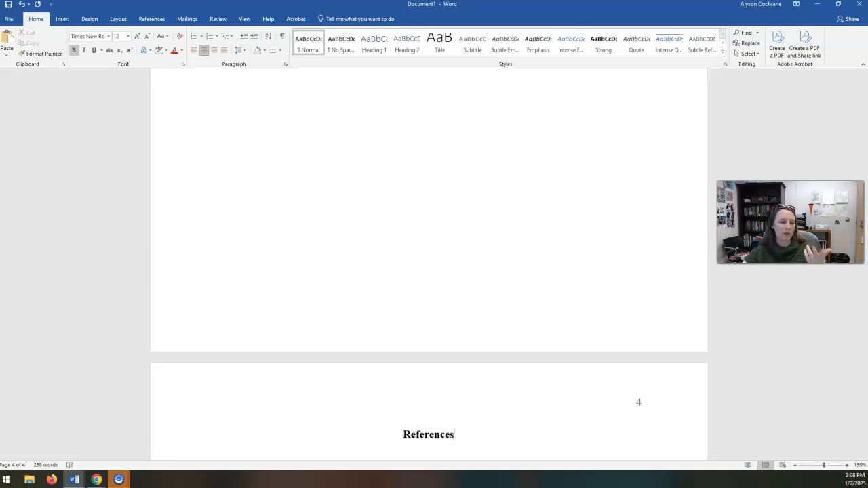
Start a new line below the "References" heading and left-align it.
scroll(322, 203, "down", 3)
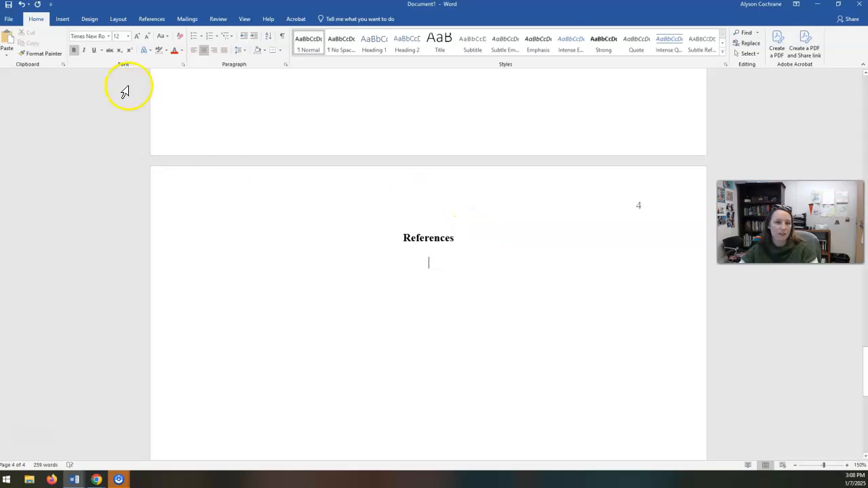
left_click(192, 50)
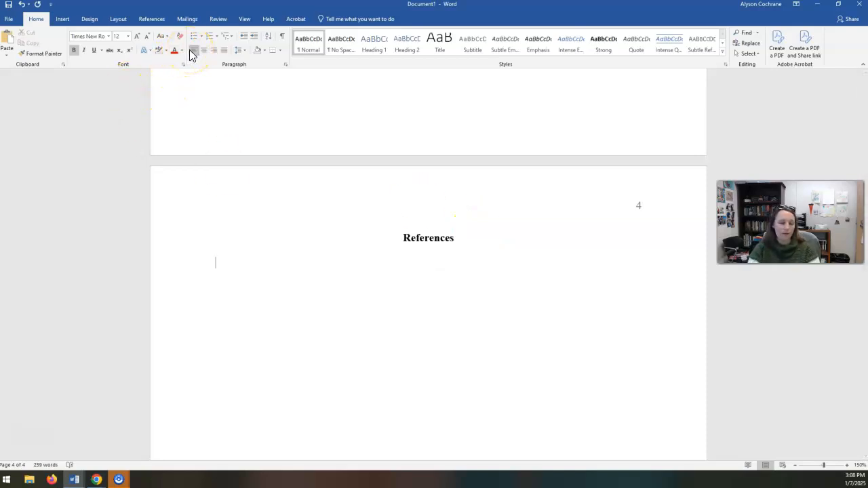